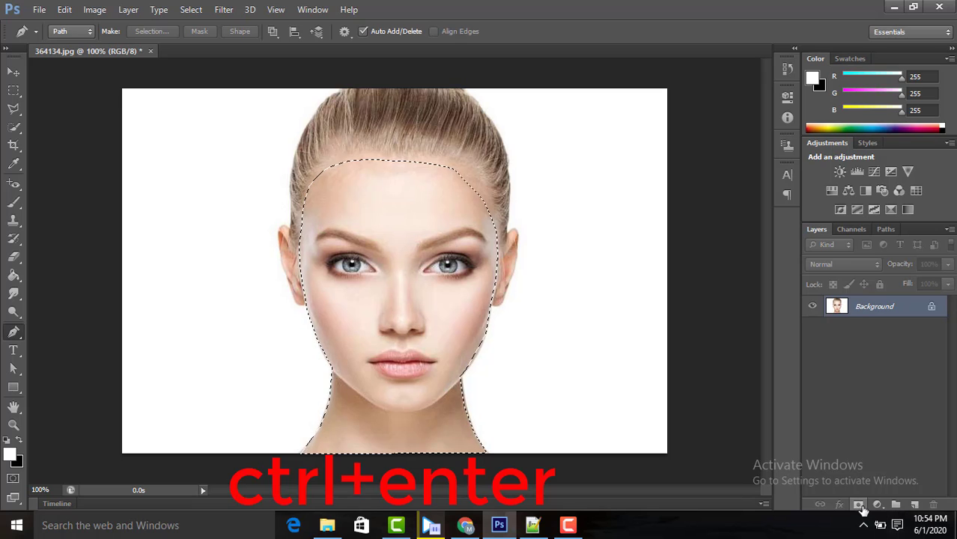
# - Mask the background photo with the face-and-neck selection, and refine the mask with Smooth set to 100
pyautogui.click(857, 504)
pyautogui.rightClick(872, 308)
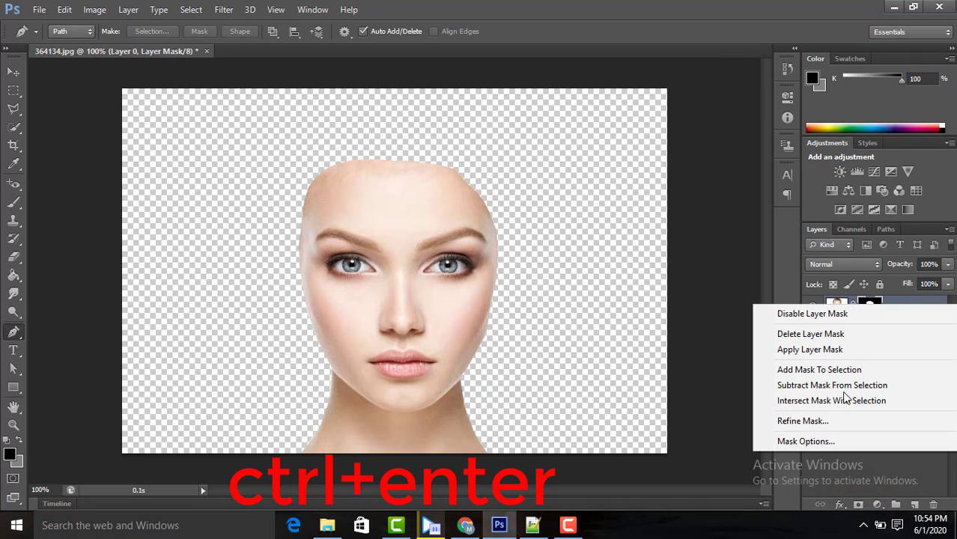
pyautogui.click(814, 421)
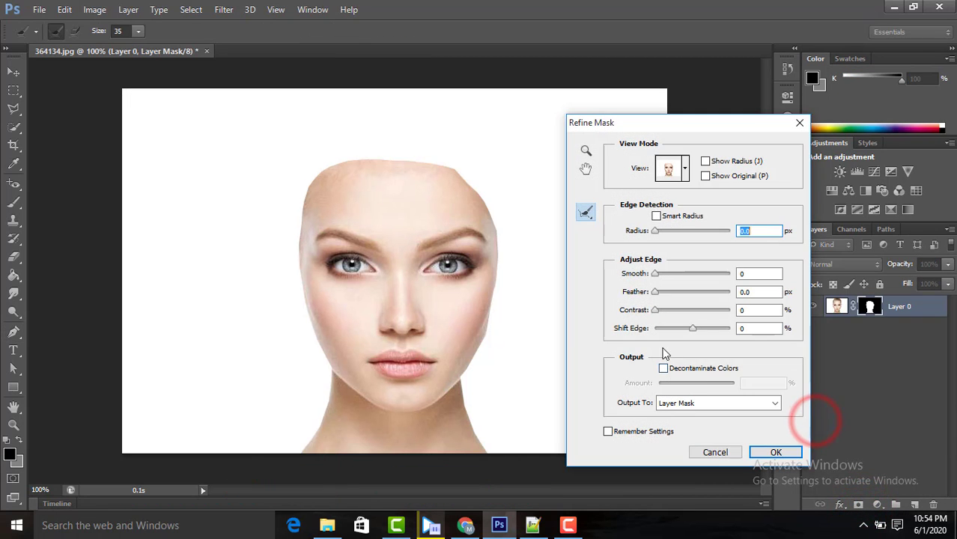
pyautogui.moveTo(656, 274); pyautogui.dragTo(737, 288)
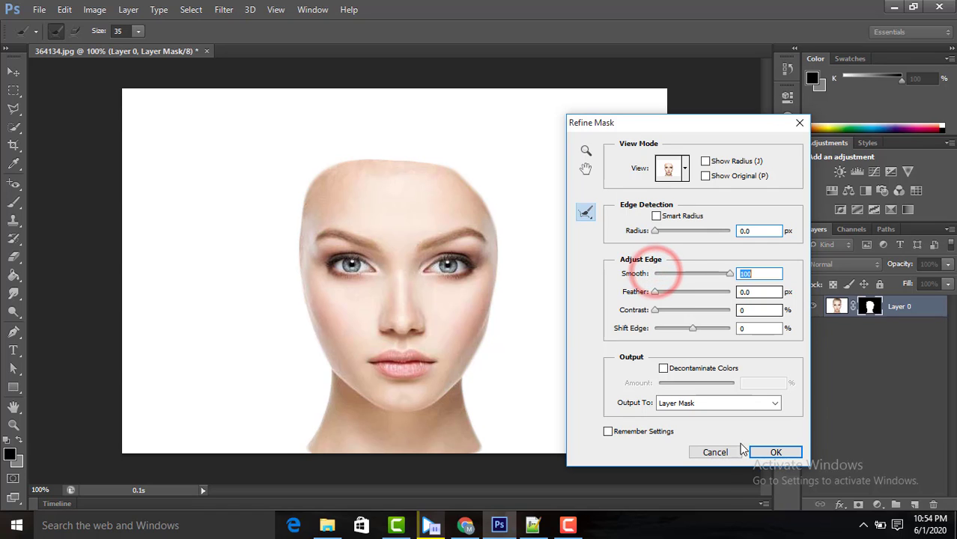
pyautogui.click(776, 452)
pyautogui.press('p')
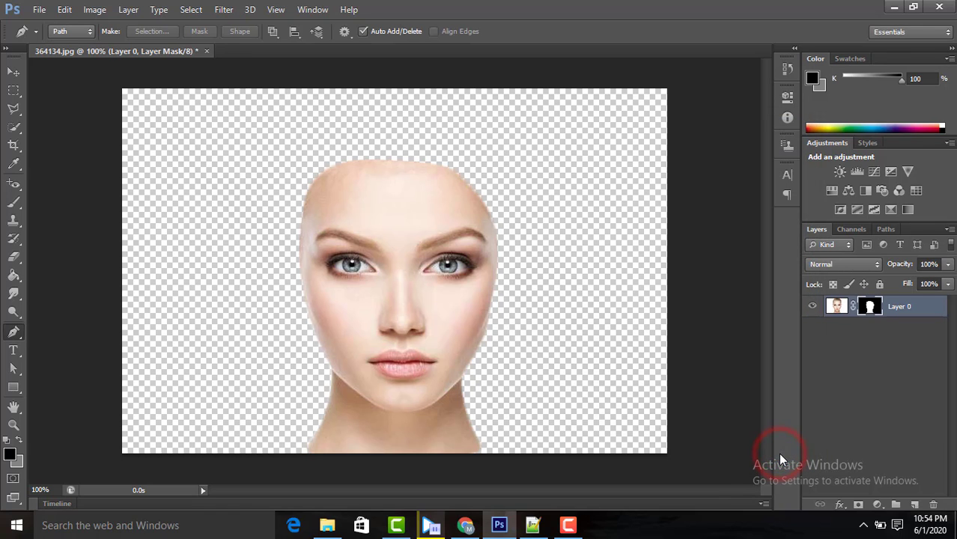
# - Add a new layer filled with white using the Paint Bucket, and place it beneath the masked face layer
pyautogui.click(911, 509)
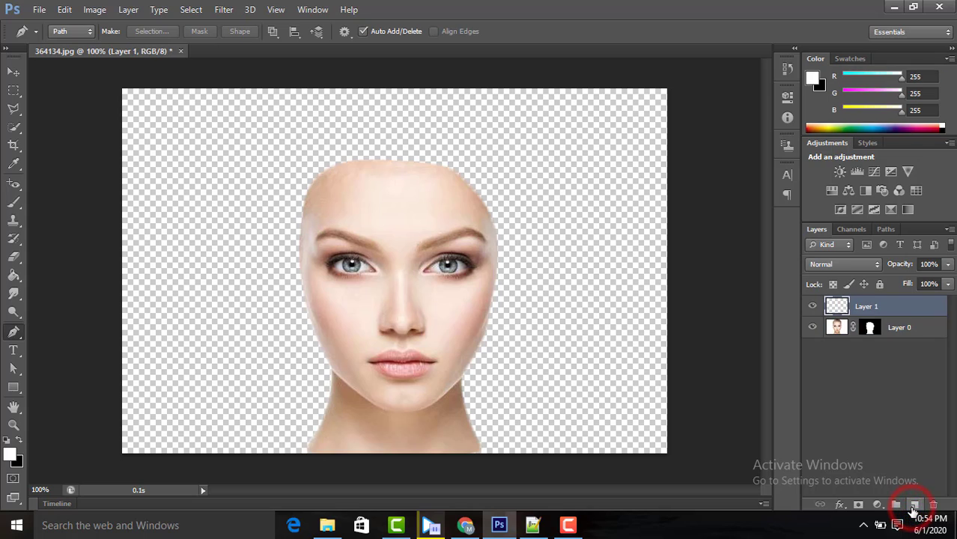
pyautogui.click(11, 276)
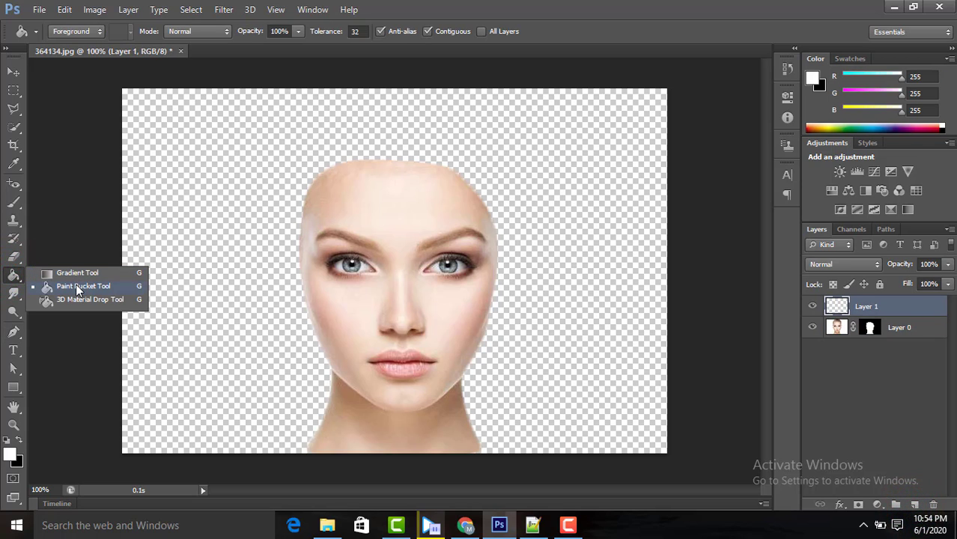
pyautogui.click(76, 284)
pyautogui.click(327, 277)
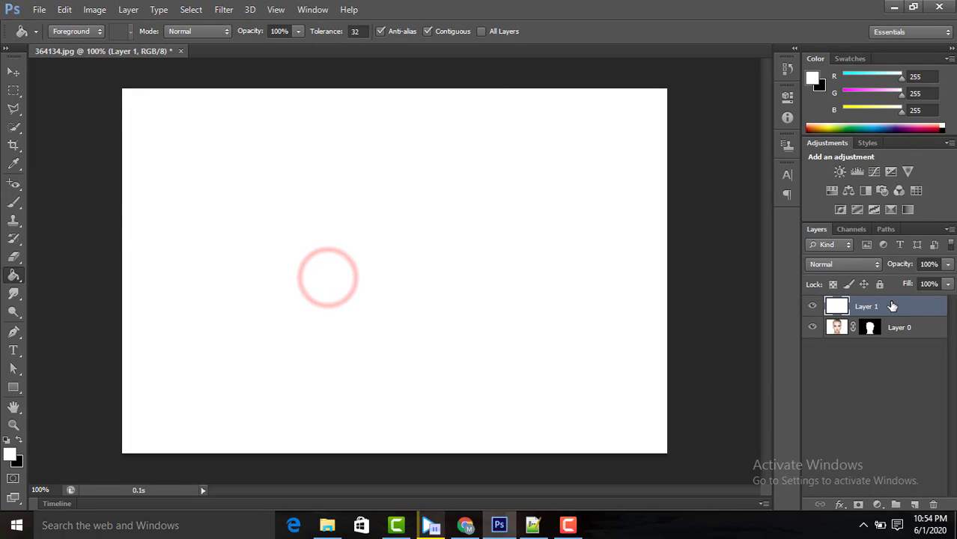
pyautogui.moveTo(889, 306); pyautogui.dragTo(884, 344)
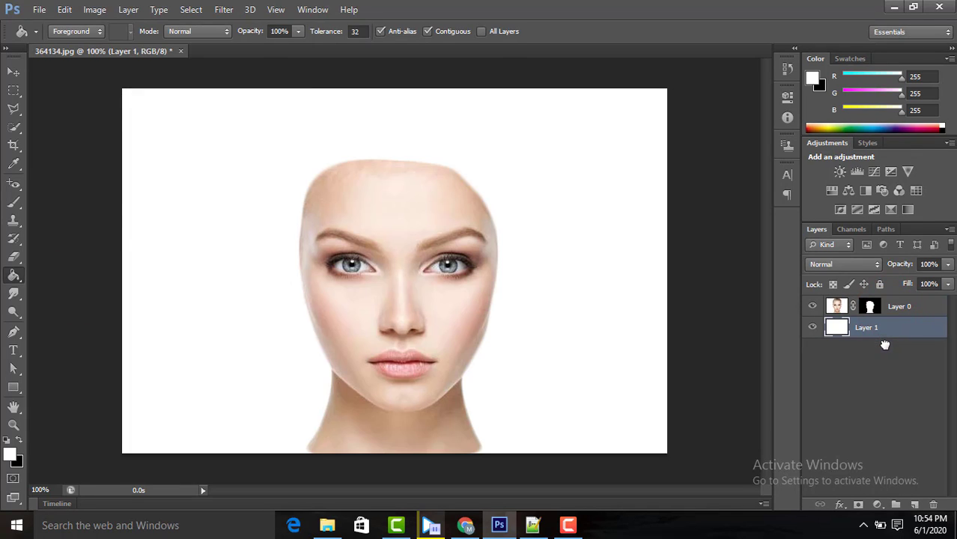
# - Add a Color Balance adjustment above the face layer with the midtones' Cyan-Red value set to -54
pyautogui.click(897, 306)
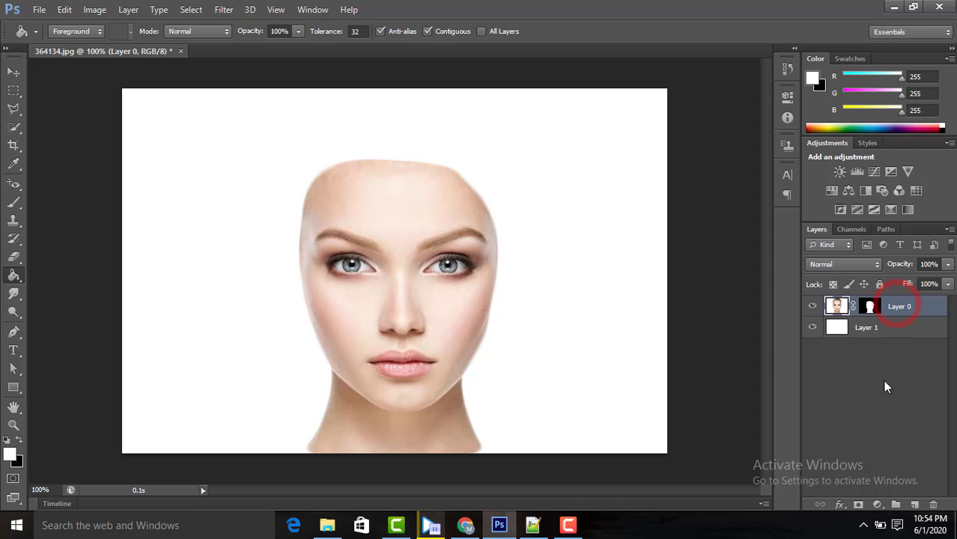
pyautogui.click(877, 501)
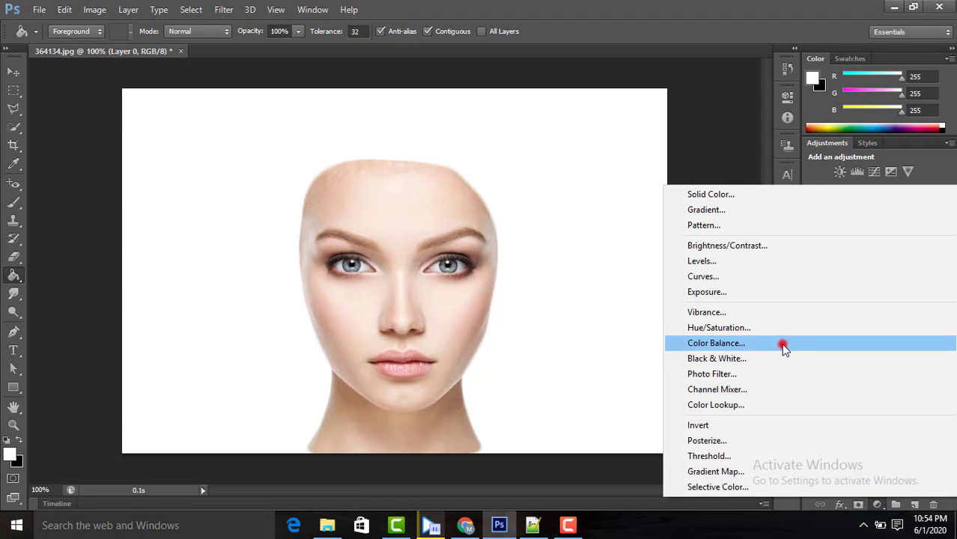
pyautogui.click(782, 345)
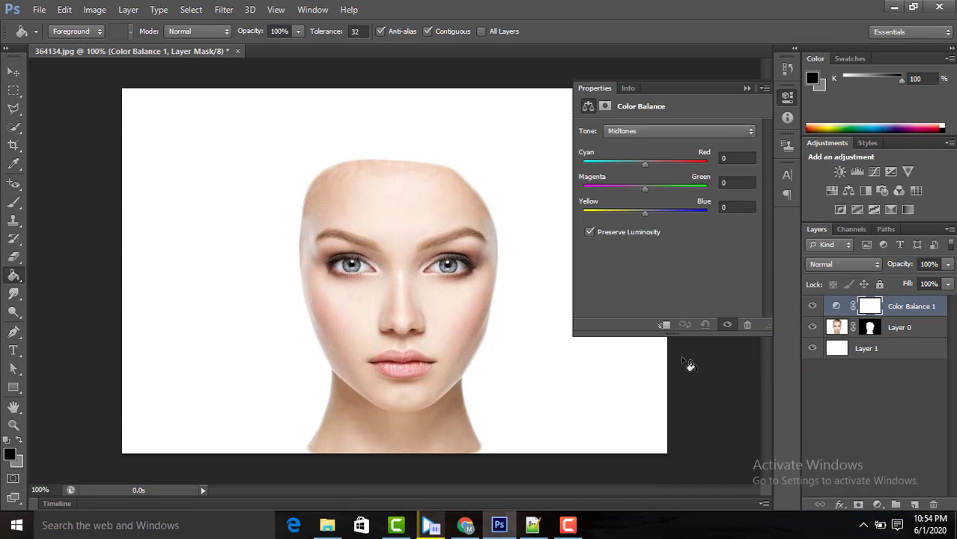
pyautogui.moveTo(645, 164); pyautogui.dragTo(610, 153)
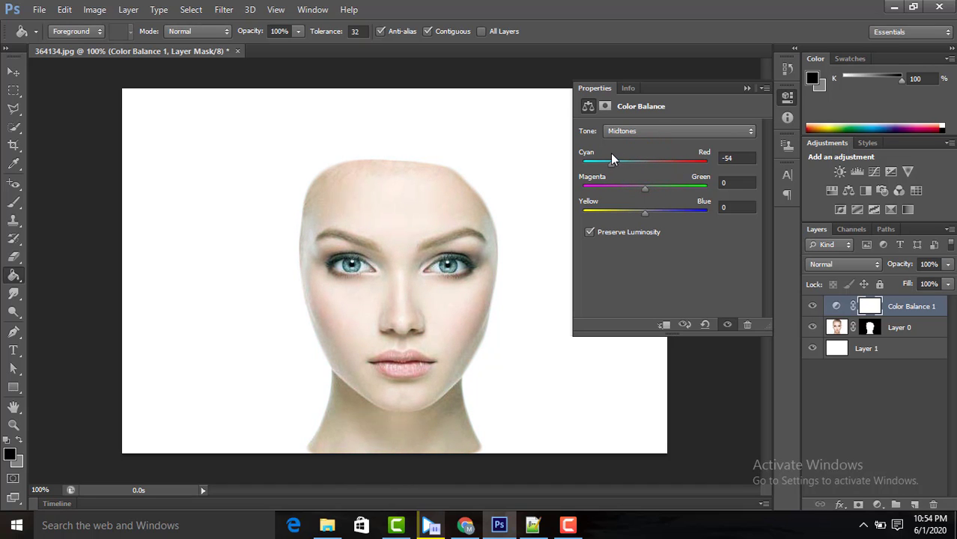
pyautogui.click(744, 92)
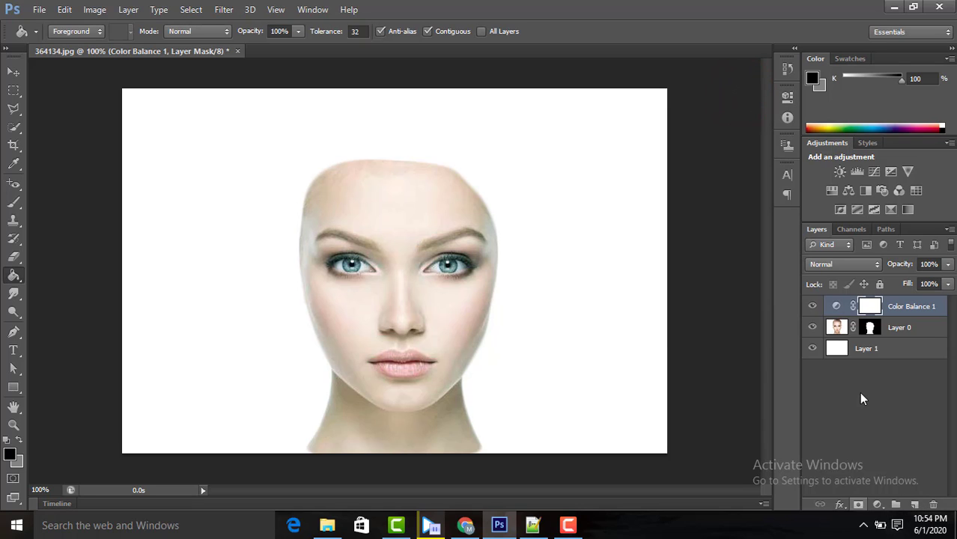
pyautogui.click(39, 10)
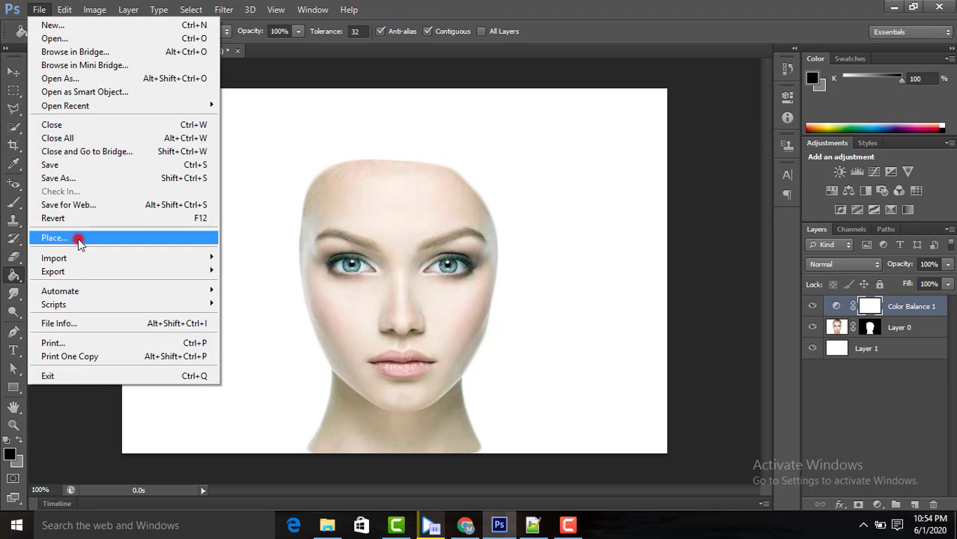
pyautogui.click(78, 238)
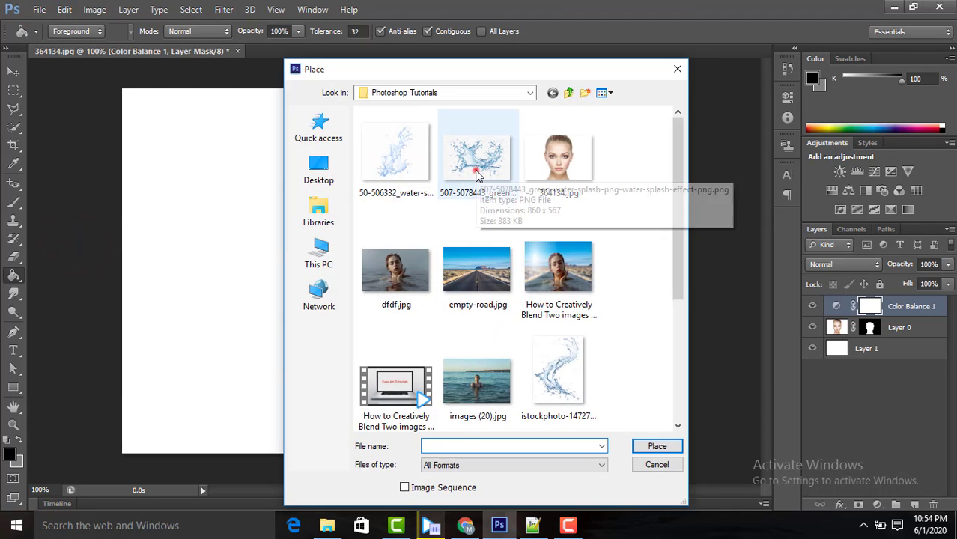
pyautogui.click(478, 172)
pyautogui.click(647, 447)
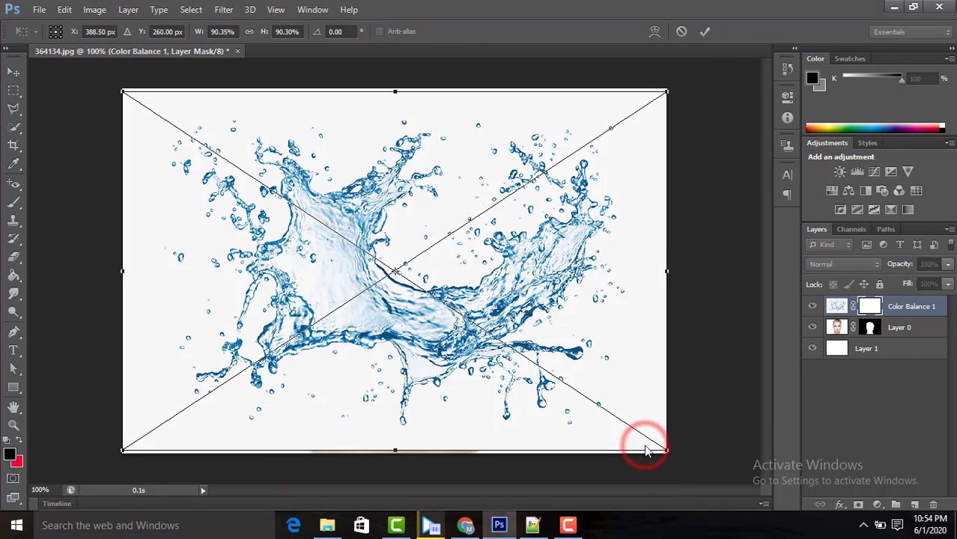
pyautogui.moveTo(664, 93); pyautogui.dragTo(452, 214)
# - Set the placed water splash layer's opacity to 49%
pyautogui.click(949, 267)
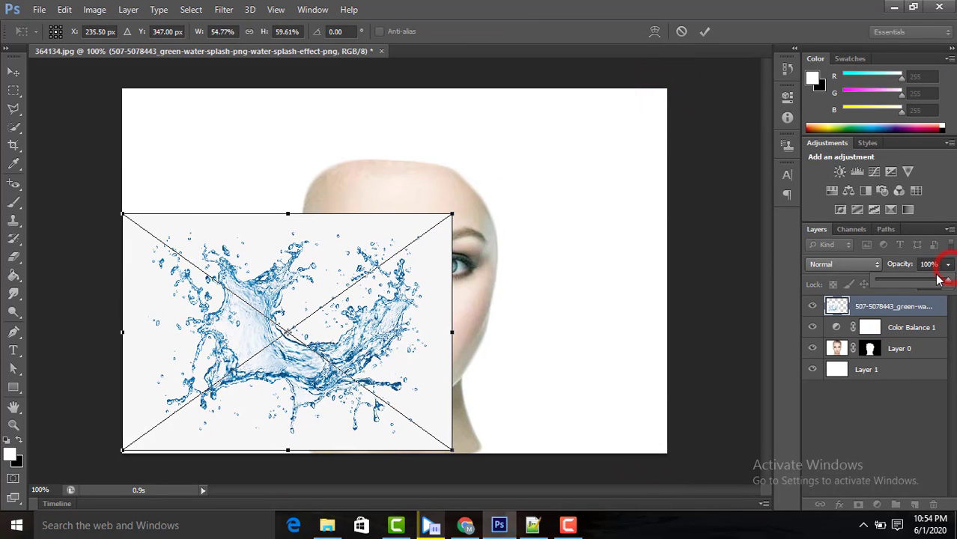
pyautogui.click(928, 283)
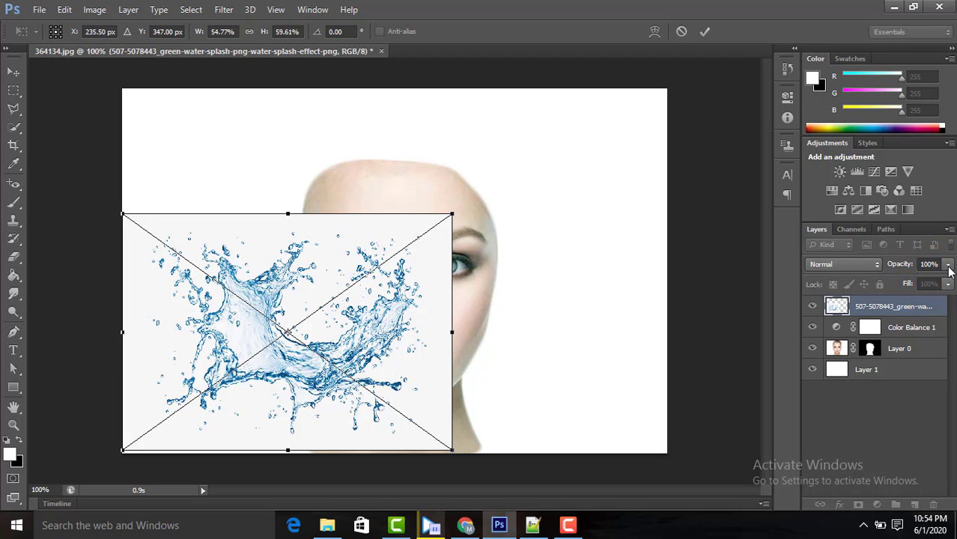
pyautogui.click(948, 266)
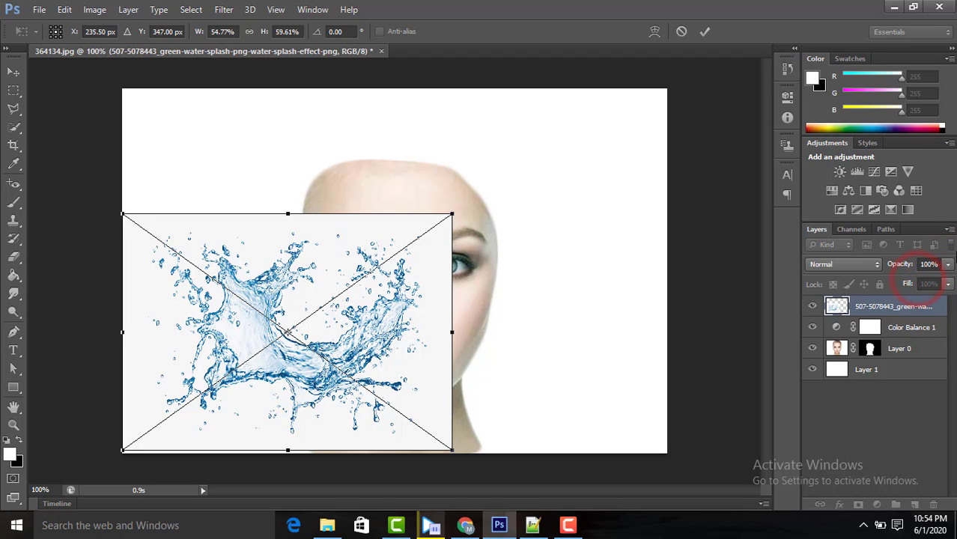
pyautogui.click(949, 265)
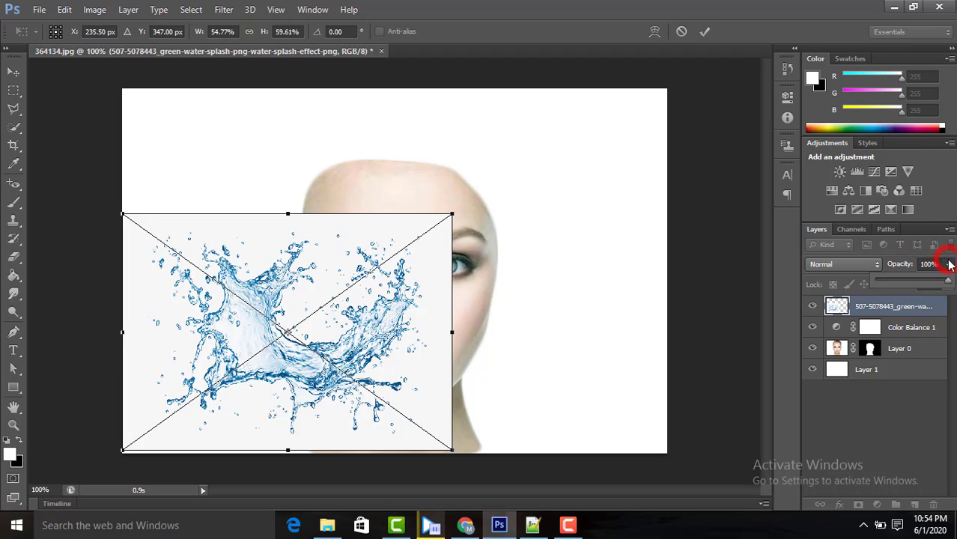
pyautogui.click(913, 281)
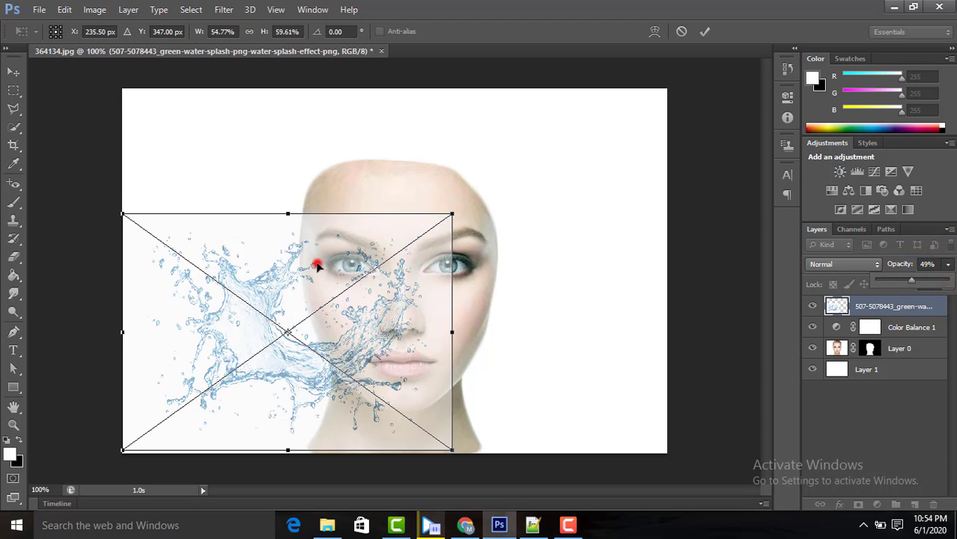
# - Stretch the splash to about 78% width and 67% height, position it across the lower face and neck, and commit the placement
pyautogui.moveTo(317, 265); pyautogui.dragTo(406, 305)
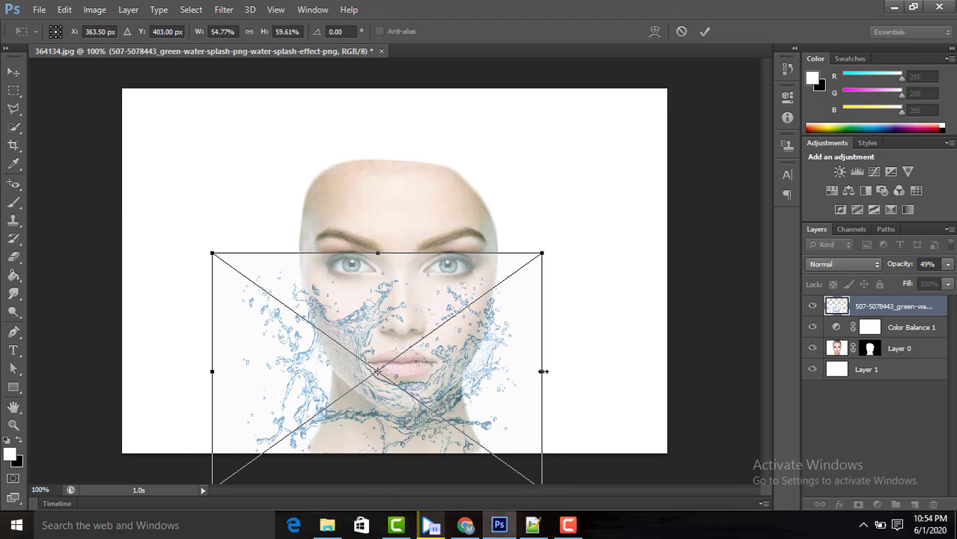
pyautogui.moveTo(543, 373); pyautogui.dragTo(615, 372)
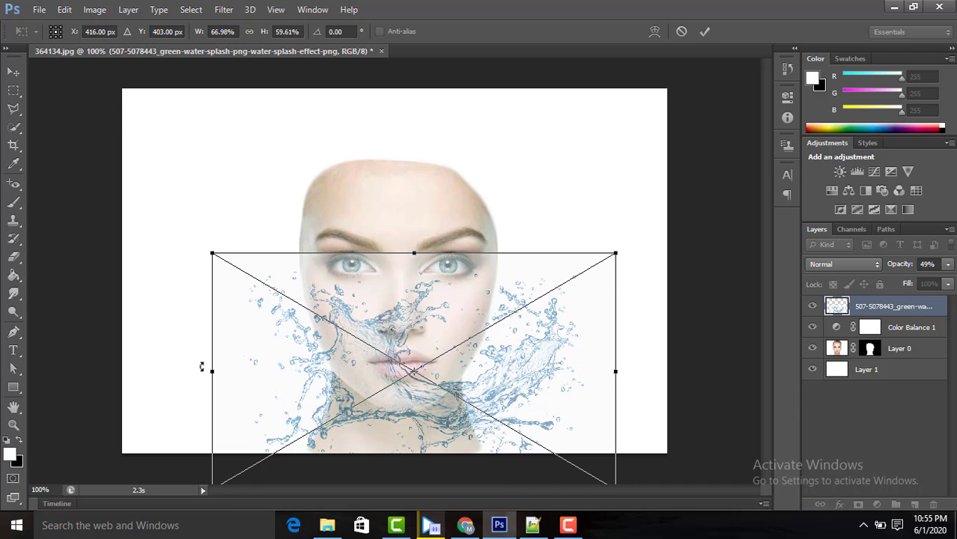
pyautogui.moveTo(213, 368); pyautogui.dragTo(147, 371)
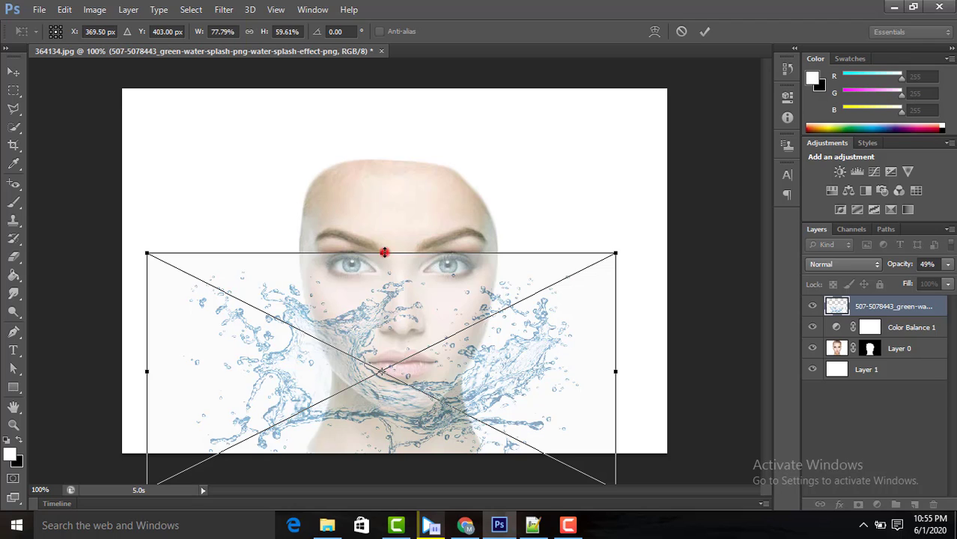
pyautogui.moveTo(384, 253); pyautogui.dragTo(382, 293)
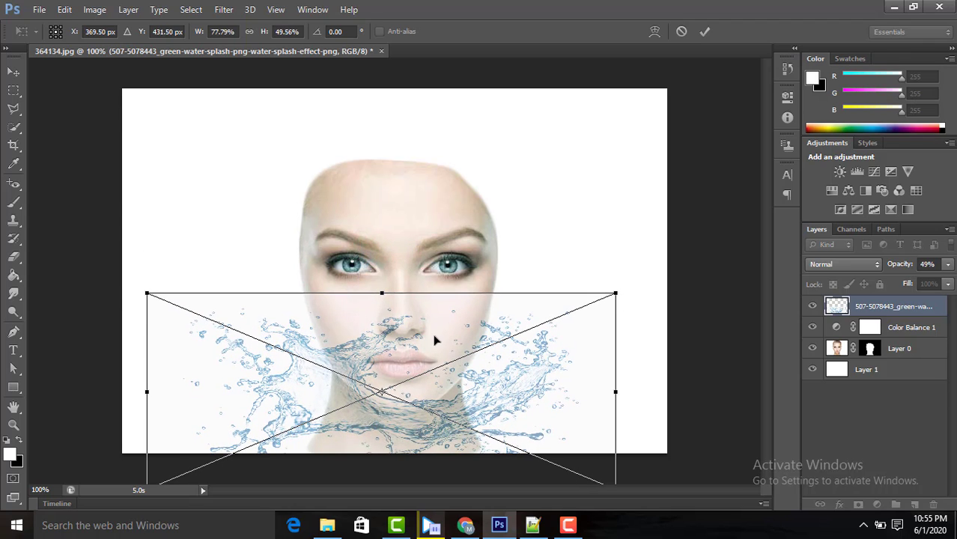
pyautogui.moveTo(434, 336); pyautogui.dragTo(408, 345)
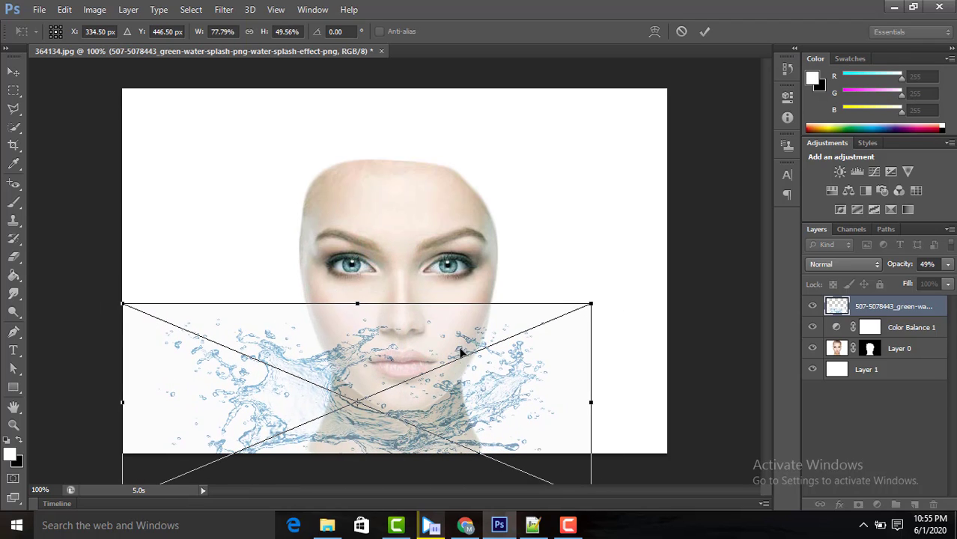
pyautogui.moveTo(362, 306); pyautogui.dragTo(360, 232)
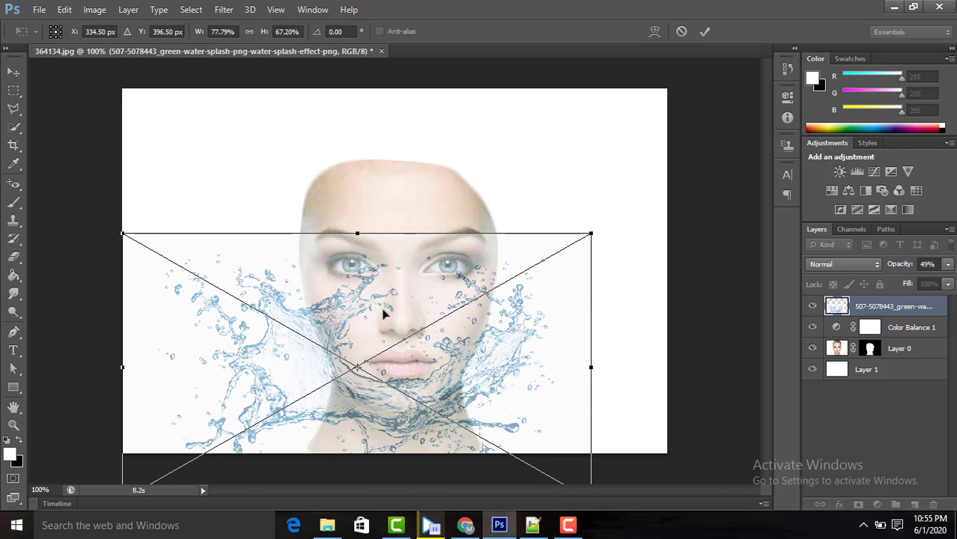
pyautogui.moveTo(384, 310); pyautogui.dragTo(391, 339)
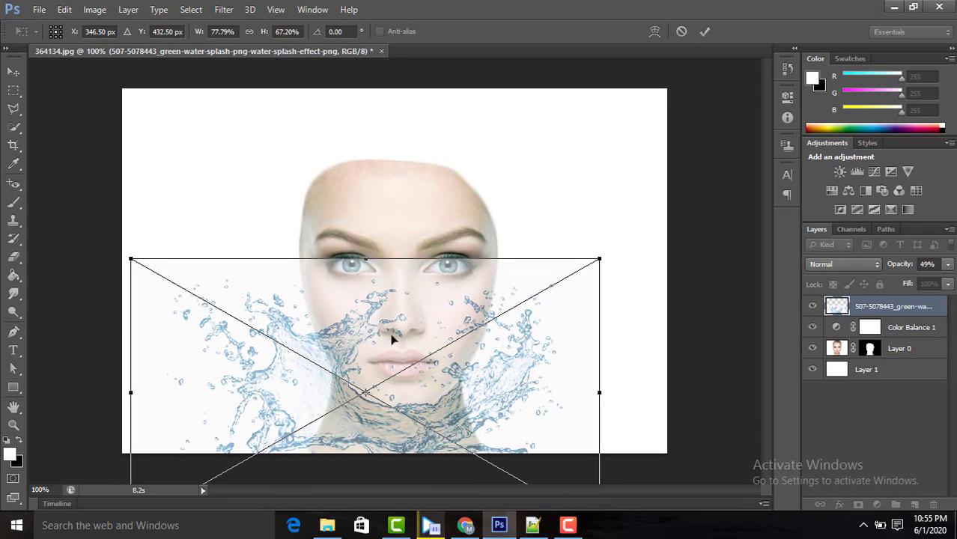
pyautogui.click(702, 33)
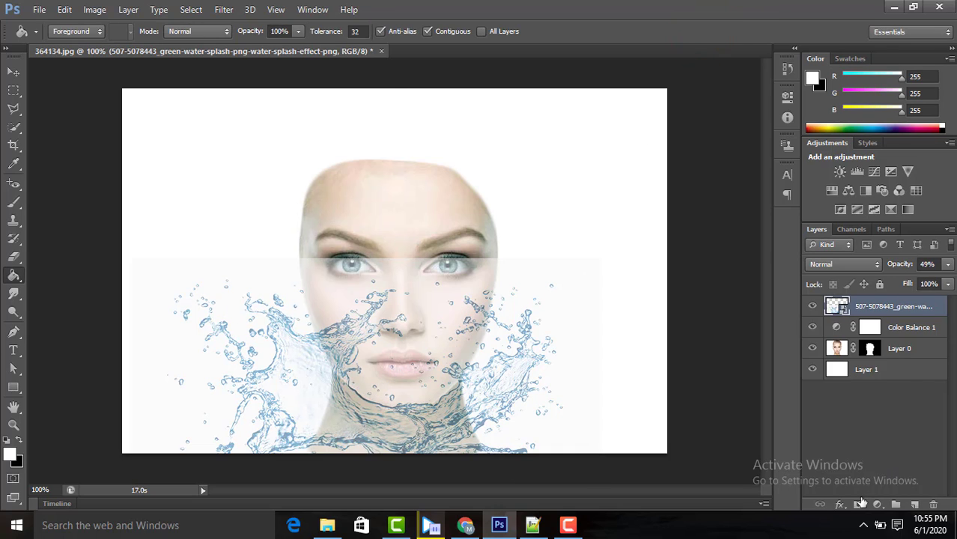
# - Add a layer mask to the splash and paint it black with a 48 px brush over the face and the splash's upper-left edge
pyautogui.click(860, 503)
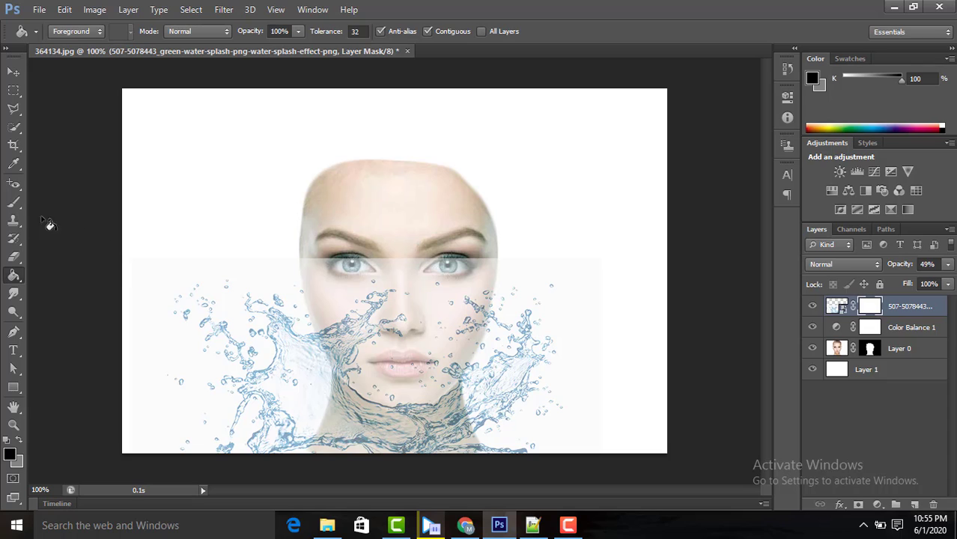
pyautogui.click(14, 202)
pyautogui.click(74, 205)
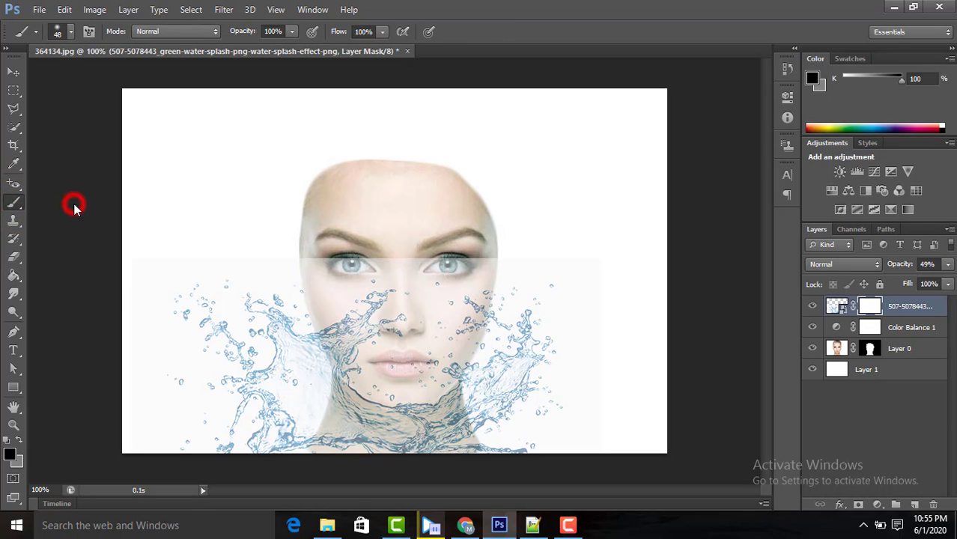
pyautogui.click(408, 224)
pyautogui.moveTo(401, 309)
pyautogui.mouseDown()
pyautogui.moveTo(399, 265)
pyautogui.moveTo(380, 319)
pyautogui.moveTo(368, 262)
pyautogui.moveTo(361, 353)
pyautogui.moveTo(337, 266)
pyautogui.moveTo(311, 260)
pyautogui.moveTo(355, 372)
pyautogui.moveTo(368, 390)
pyautogui.moveTo(396, 395)
pyautogui.moveTo(453, 369)
pyautogui.moveTo(488, 265)
pyautogui.moveTo(367, 266)
pyautogui.mouseUp()
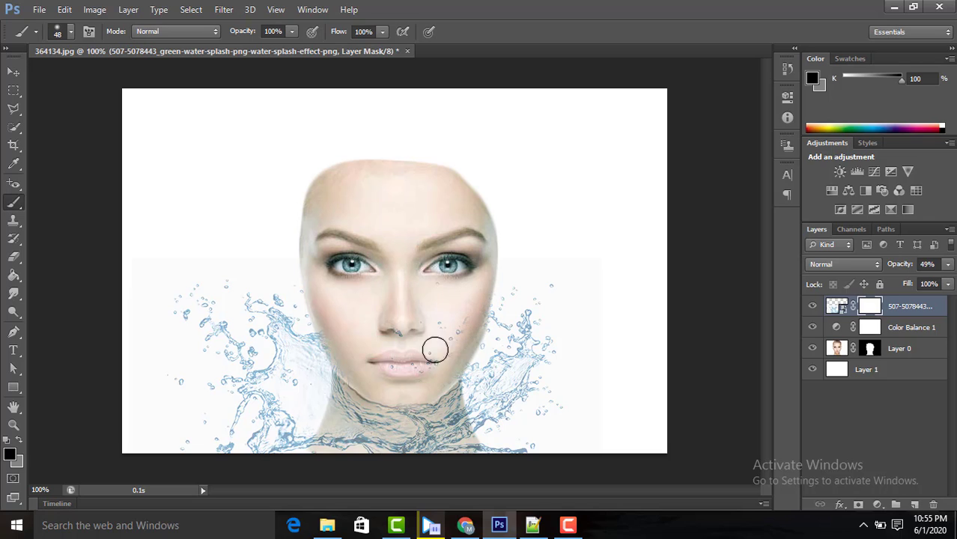
pyautogui.moveTo(434, 350); pyautogui.dragTo(428, 286)
pyautogui.moveTo(454, 334)
pyautogui.mouseDown()
pyautogui.moveTo(386, 385)
pyautogui.moveTo(391, 314)
pyautogui.moveTo(380, 301)
pyautogui.mouseUp()
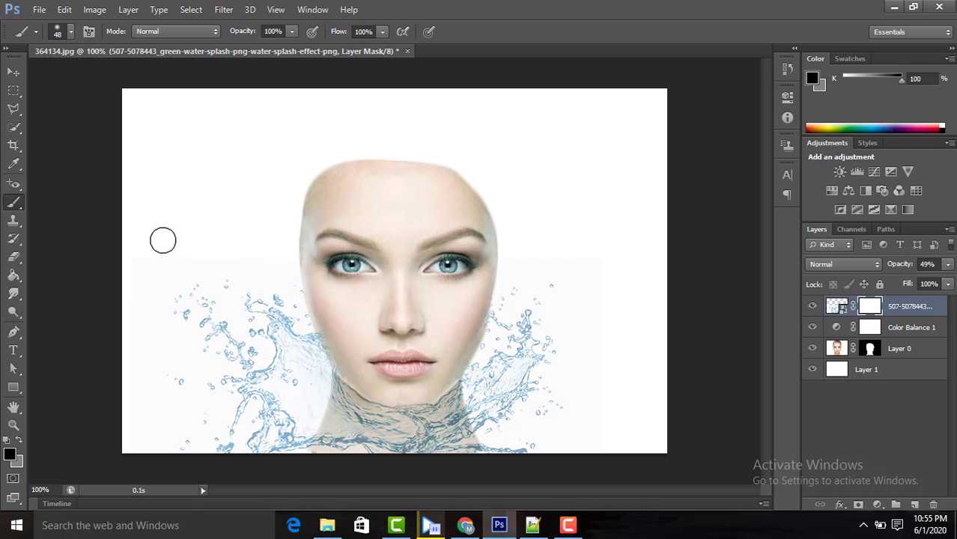
pyautogui.moveTo(163, 241)
pyautogui.mouseDown()
pyautogui.moveTo(148, 372)
pyautogui.moveTo(197, 272)
pyautogui.moveTo(212, 300)
pyautogui.mouseUp()
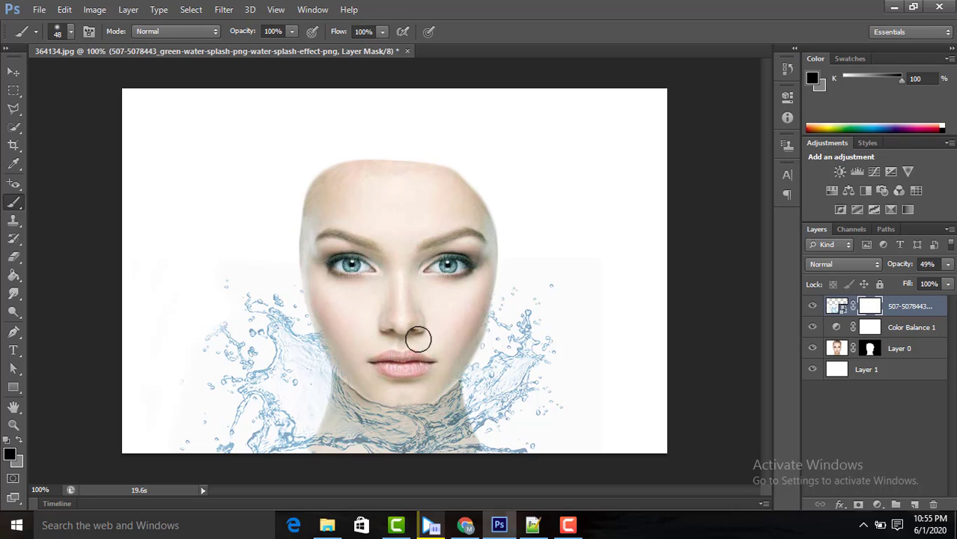
pyautogui.click(36, 15)
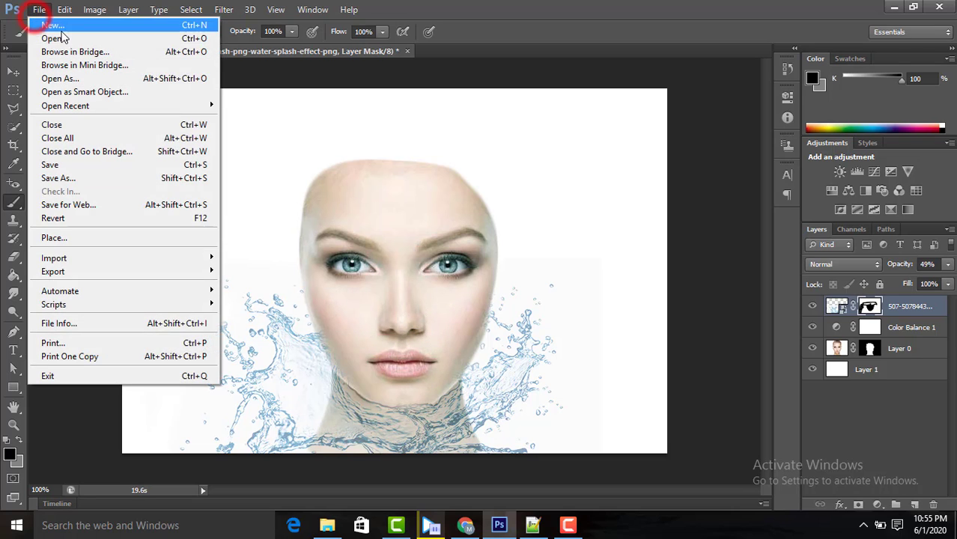
pyautogui.click(60, 36)
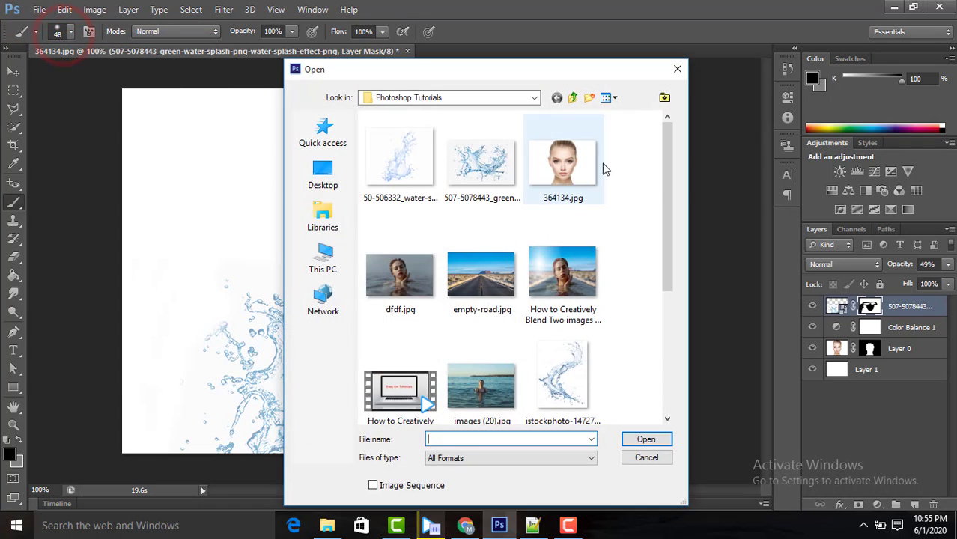
pyautogui.click(678, 69)
pyautogui.click(38, 10)
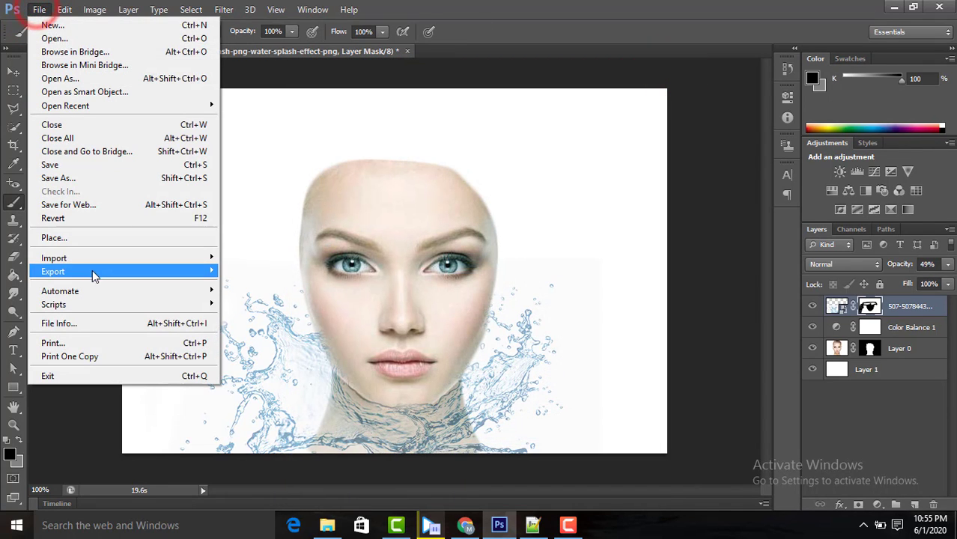
pyautogui.click(88, 238)
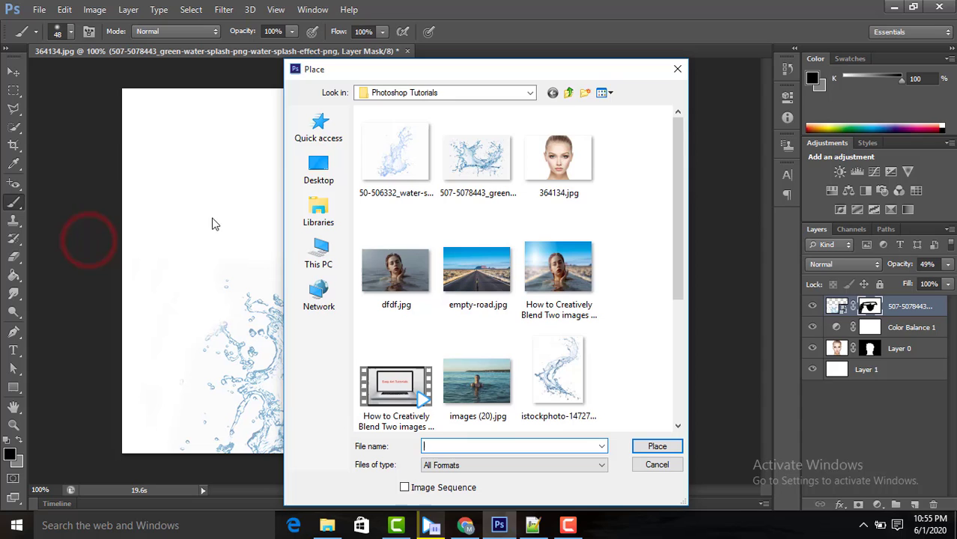
pyautogui.click(459, 155)
pyautogui.click(647, 449)
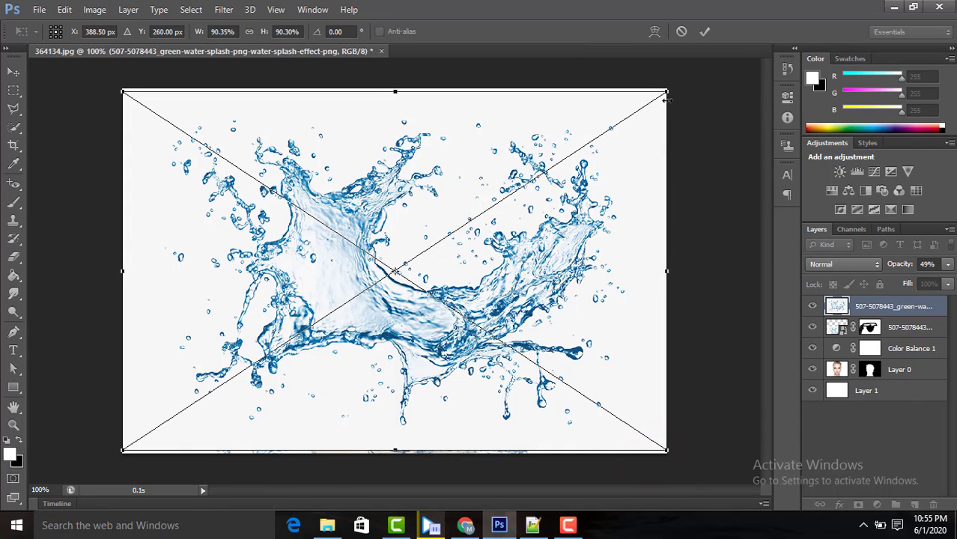
pyautogui.moveTo(666, 89); pyautogui.dragTo(539, 259)
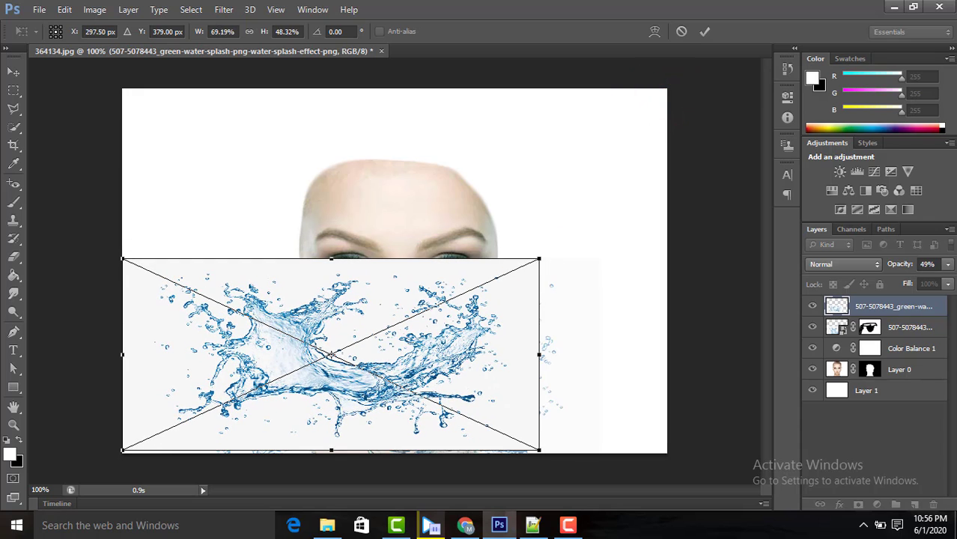
# - Set the placed splash's opacity to 65%, rotate it about 89.5° and commit it upright over the left half of the face
pyautogui.click(947, 265)
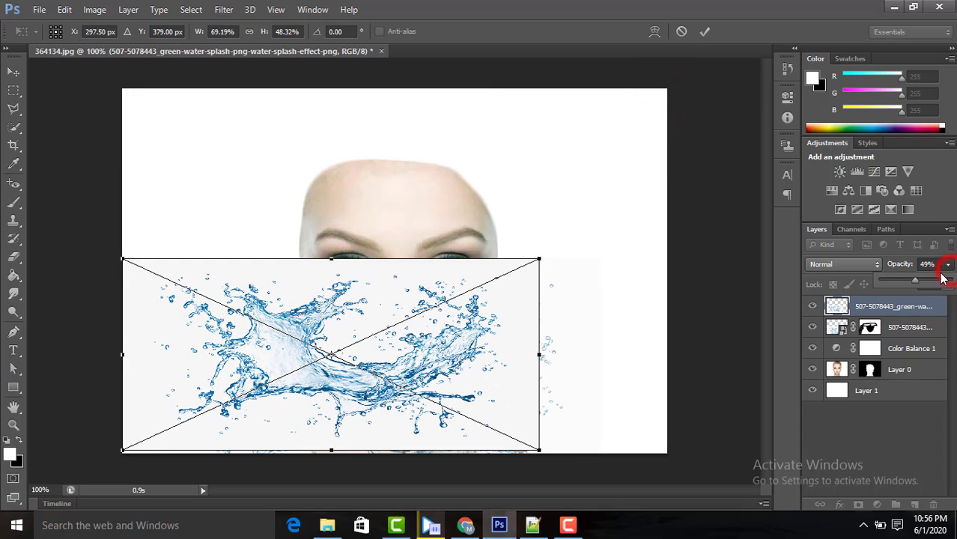
pyautogui.click(904, 282)
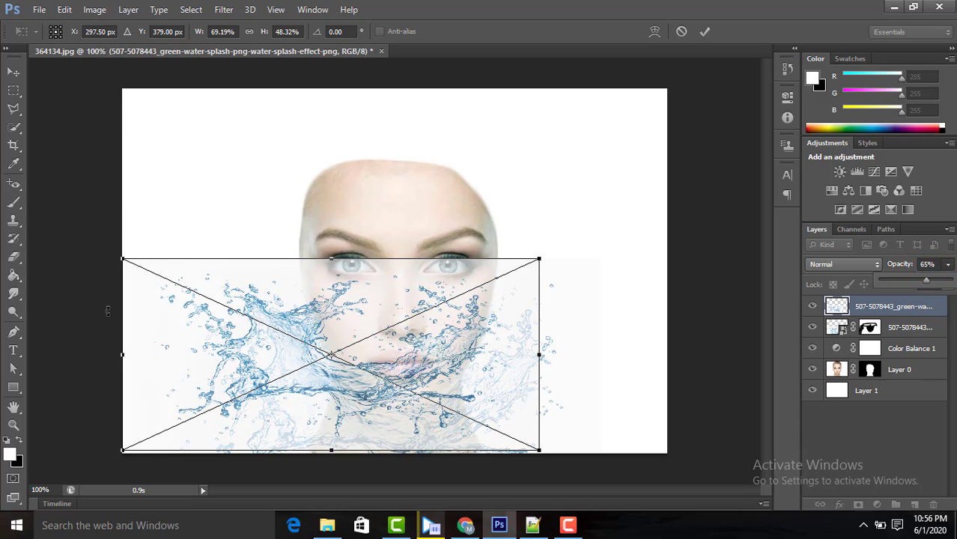
pyautogui.moveTo(107, 310); pyautogui.dragTo(378, 97)
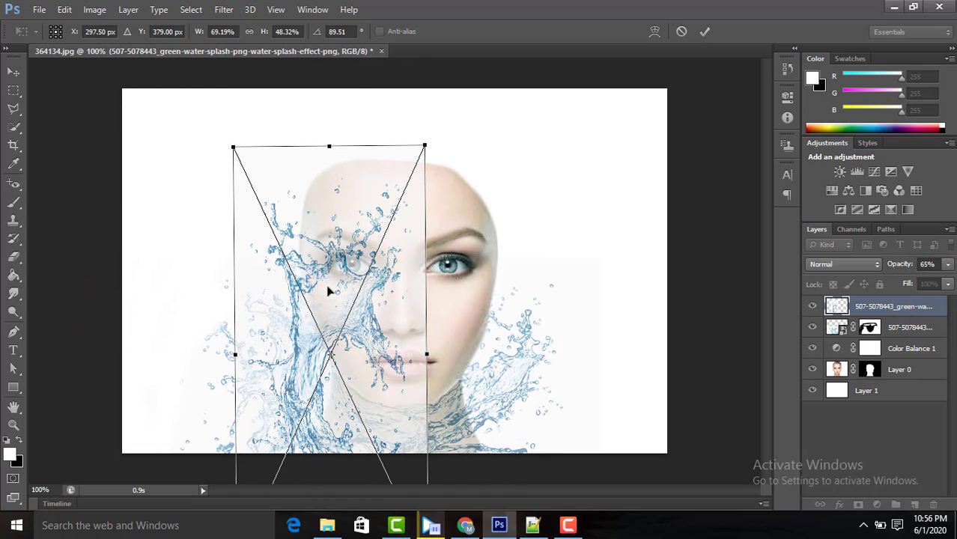
pyautogui.moveTo(324, 292); pyautogui.dragTo(304, 190)
pyautogui.click(704, 32)
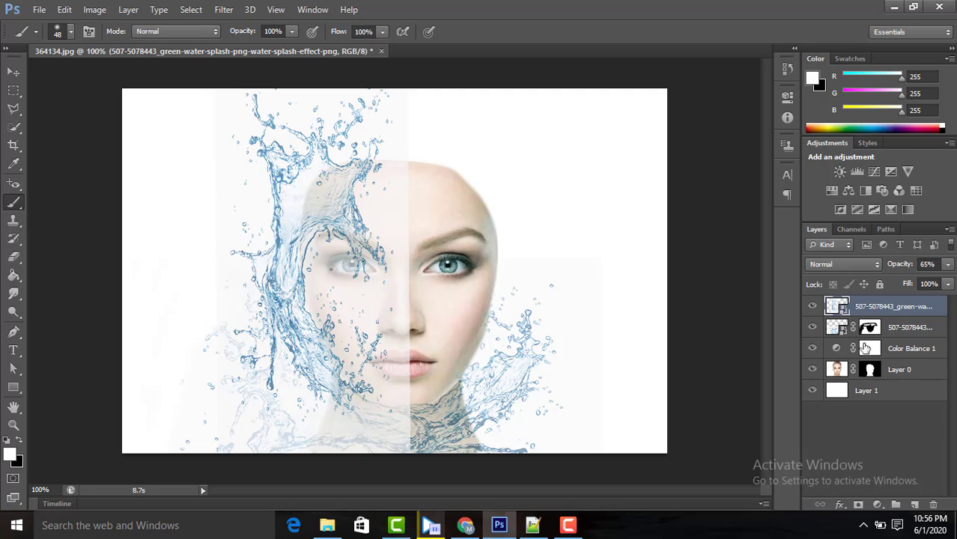
# - Add a layer mask to the upright splash and paint it black with the 48 px brush over the face and neck
pyautogui.click(857, 506)
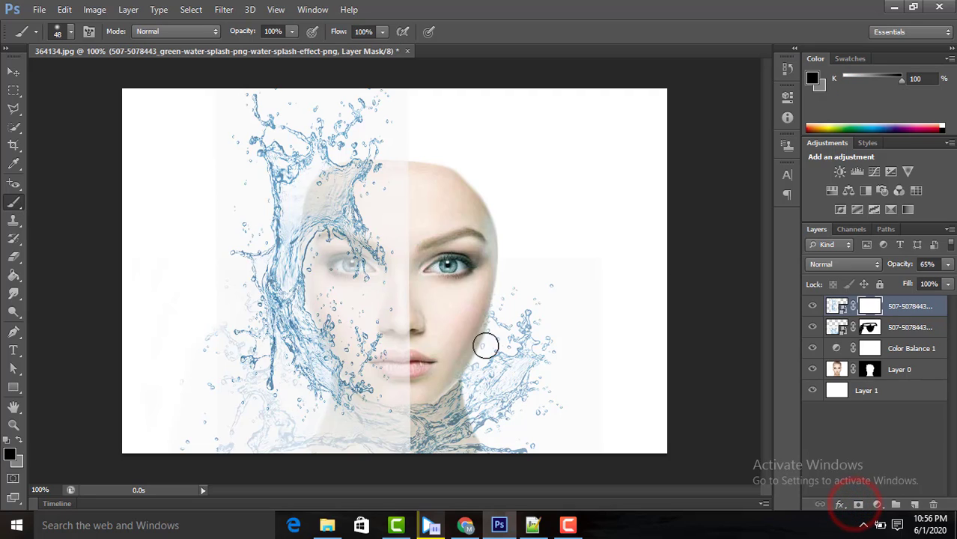
pyautogui.click(440, 320)
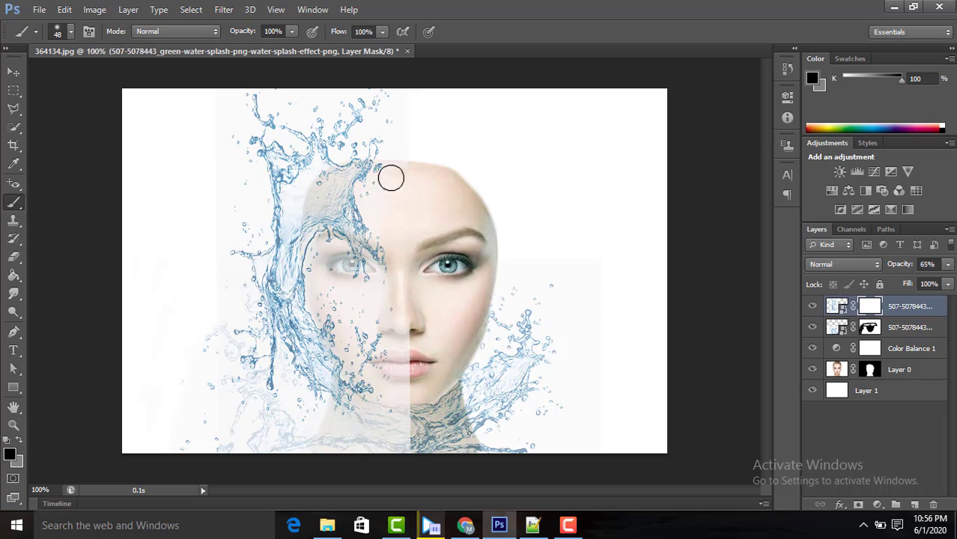
pyautogui.moveTo(402, 307)
pyautogui.mouseDown()
pyautogui.moveTo(397, 455)
pyautogui.moveTo(407, 375)
pyautogui.moveTo(372, 436)
pyautogui.moveTo(240, 378)
pyautogui.moveTo(275, 426)
pyautogui.mouseUp()
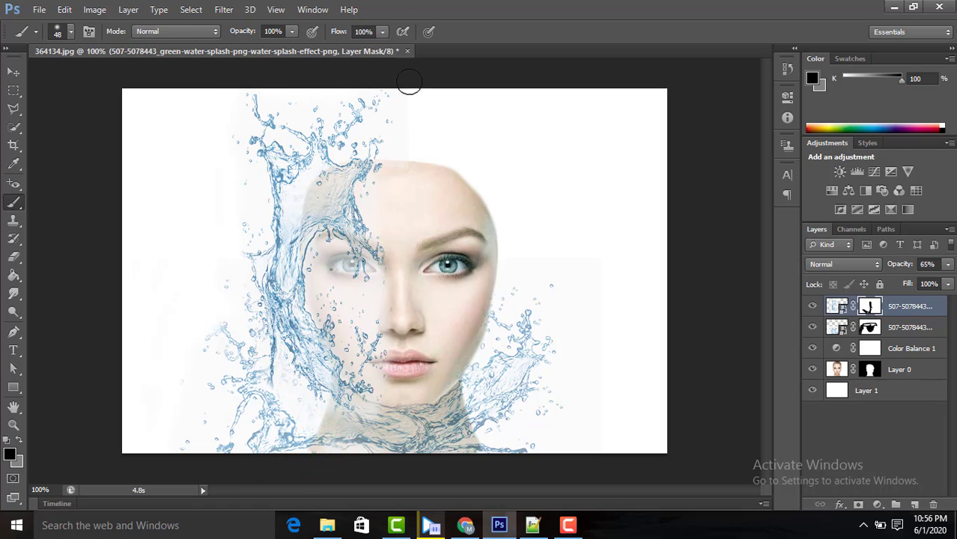
pyautogui.moveTo(401, 211)
pyautogui.mouseDown()
pyautogui.moveTo(368, 179)
pyautogui.moveTo(373, 186)
pyautogui.moveTo(358, 193)
pyautogui.moveTo(363, 258)
pyautogui.mouseUp()
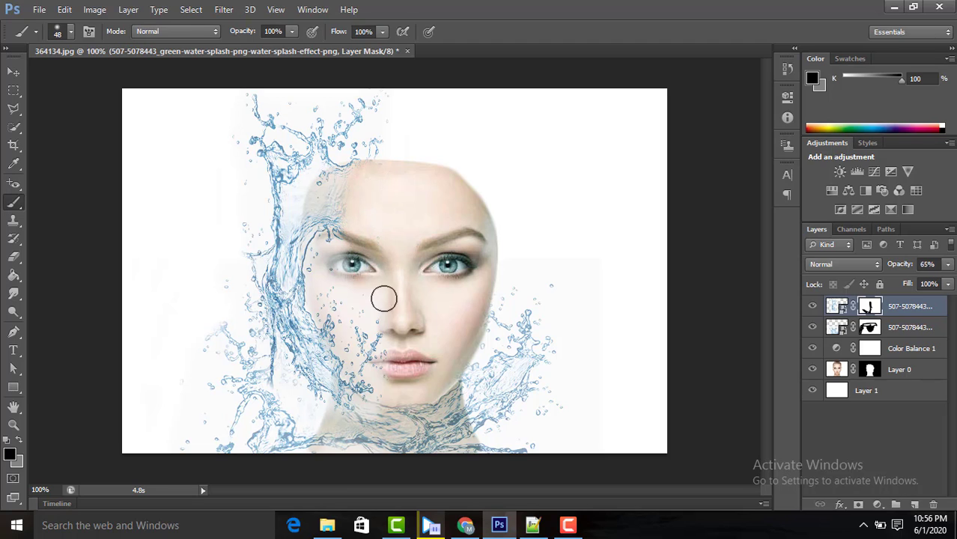
pyautogui.moveTo(410, 395)
pyautogui.mouseDown()
pyautogui.moveTo(336, 325)
pyautogui.moveTo(395, 381)
pyautogui.moveTo(347, 309)
pyautogui.moveTo(390, 359)
pyautogui.moveTo(363, 333)
pyautogui.moveTo(387, 390)
pyautogui.moveTo(354, 370)
pyautogui.moveTo(386, 381)
pyautogui.moveTo(337, 324)
pyautogui.moveTo(355, 336)
pyautogui.moveTo(323, 278)
pyautogui.moveTo(332, 283)
pyautogui.moveTo(338, 188)
pyautogui.moveTo(378, 179)
pyautogui.moveTo(337, 194)
pyautogui.moveTo(319, 255)
pyautogui.moveTo(349, 181)
pyautogui.mouseUp()
pyautogui.moveTo(319, 215); pyautogui.dragTo(316, 268)
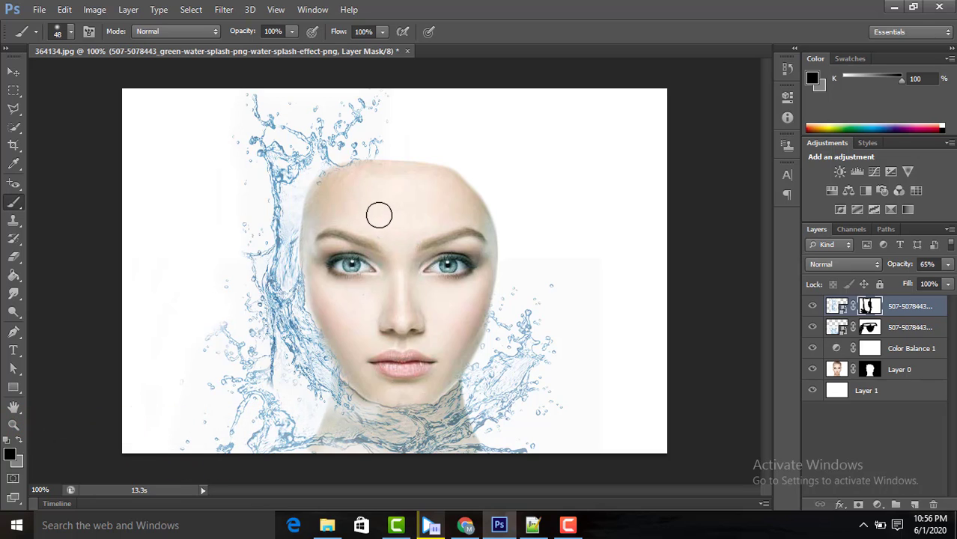
pyautogui.click(568, 524)
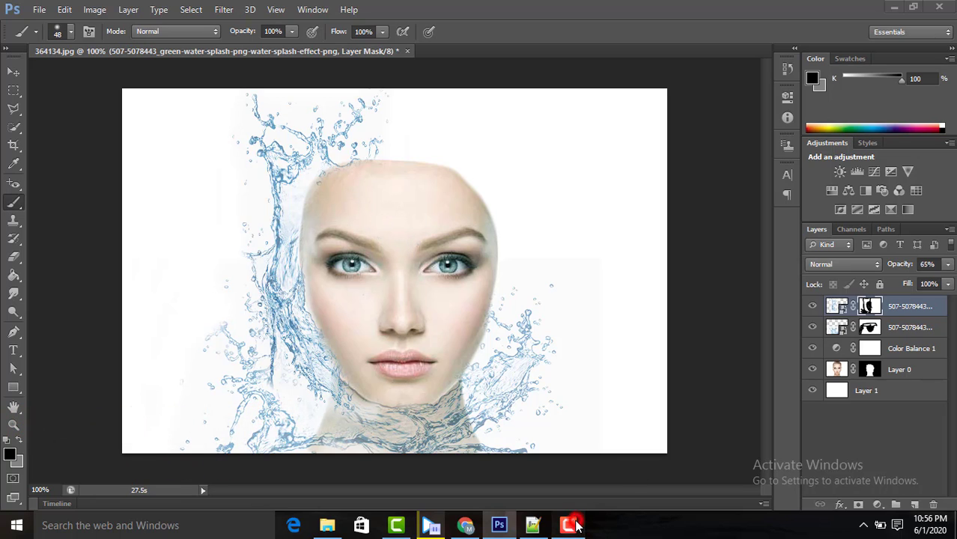
pyautogui.click(890, 464)
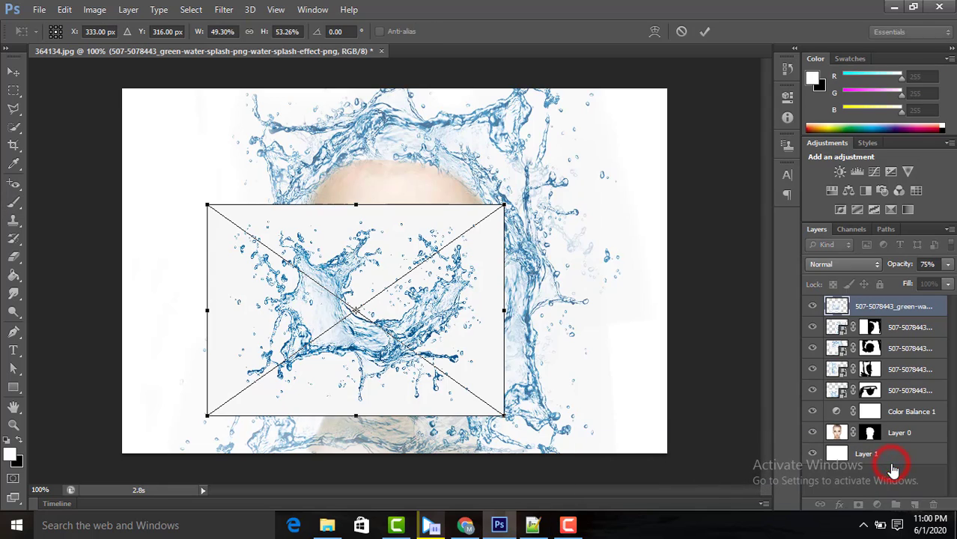
# - Try to lower the opacity of the newly placed splash image covering the middle of the face
pyautogui.click(948, 267)
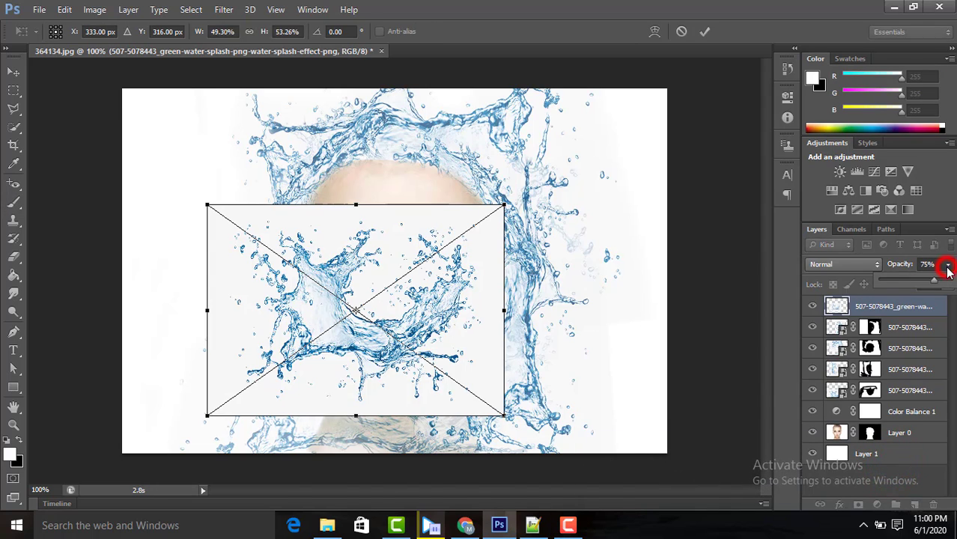
pyautogui.click(921, 282)
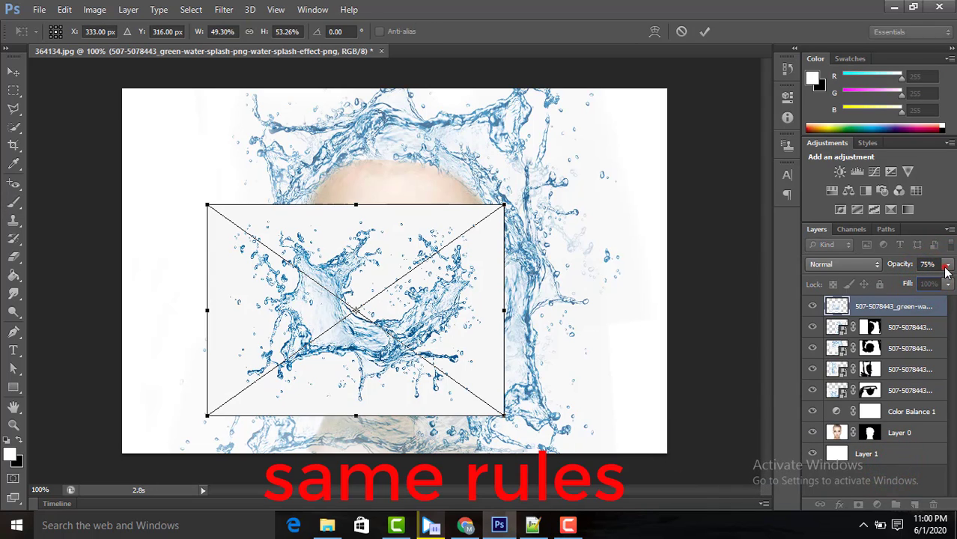
pyautogui.click(946, 266)
pyautogui.click(918, 282)
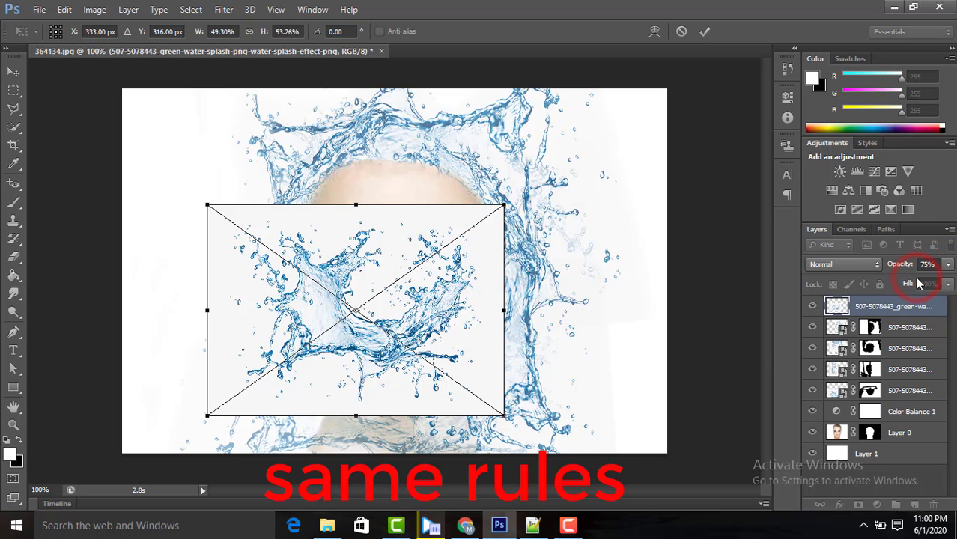
# - Set the new splash's opacity to 69%, stretch it to about 69% width and commit it rotated about -96° along the face's right side
pyautogui.click(947, 266)
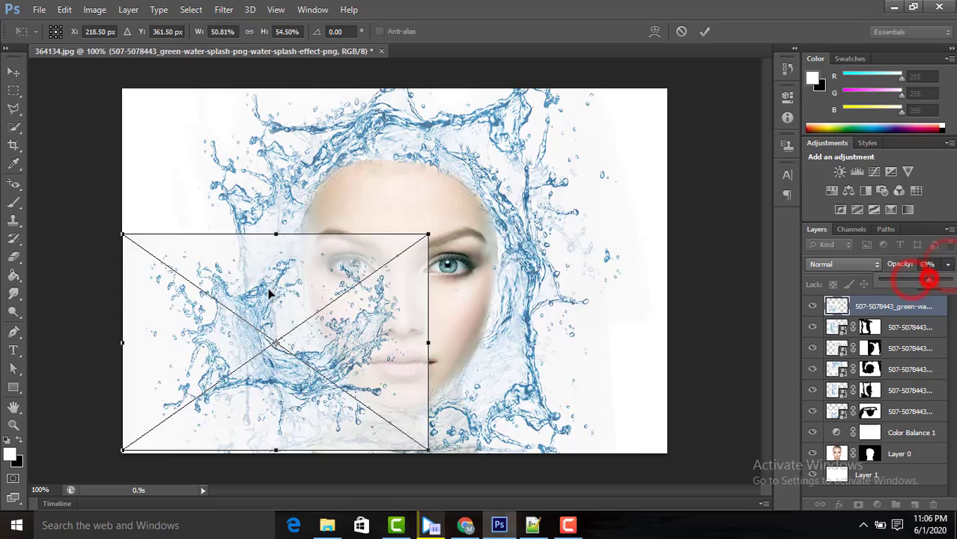
pyautogui.moveTo(142, 249); pyautogui.dragTo(443, 452)
pyautogui.moveTo(404, 173); pyautogui.dragTo(370, 69)
pyautogui.moveTo(491, 215); pyautogui.dragTo(561, 232)
pyautogui.moveTo(629, 472); pyautogui.dragTo(585, 487)
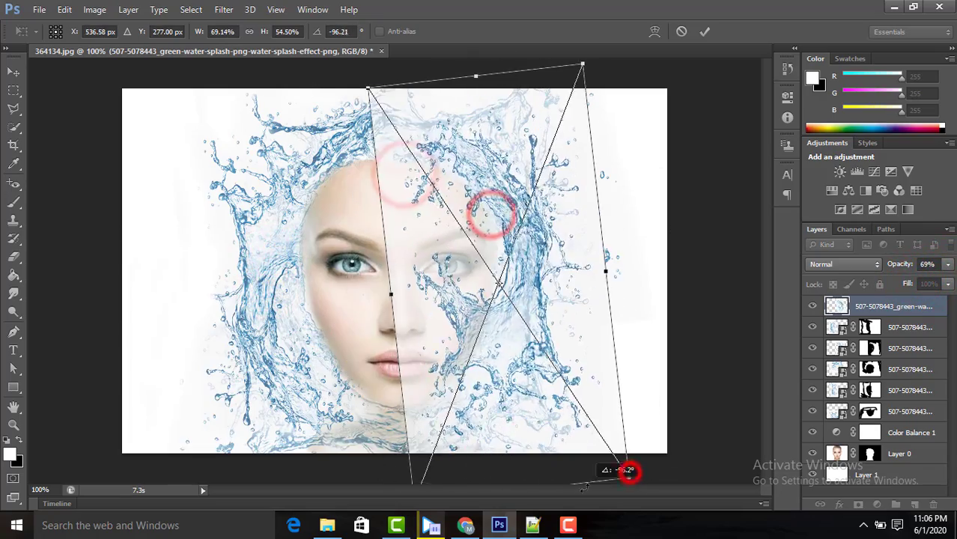
pyautogui.moveTo(483, 228)
pyautogui.mouseDown()
pyautogui.moveTo(518, 294)
pyautogui.moveTo(492, 305)
pyautogui.moveTo(502, 290)
pyautogui.mouseUp()
pyautogui.click(702, 34)
# - Add a layer mask to the right-side splash and paint it black over the face, forehead and the splash's outer lower edge
pyautogui.click(858, 506)
pyautogui.moveTo(408, 377)
pyautogui.mouseDown()
pyautogui.moveTo(399, 90)
pyautogui.moveTo(464, 153)
pyautogui.moveTo(429, 160)
pyautogui.moveTo(449, 251)
pyautogui.mouseUp()
pyautogui.moveTo(429, 286)
pyautogui.mouseDown()
pyautogui.moveTo(435, 463)
pyautogui.moveTo(425, 369)
pyautogui.moveTo(479, 293)
pyautogui.moveTo(464, 207)
pyautogui.moveTo(487, 267)
pyautogui.moveTo(469, 210)
pyautogui.mouseUp()
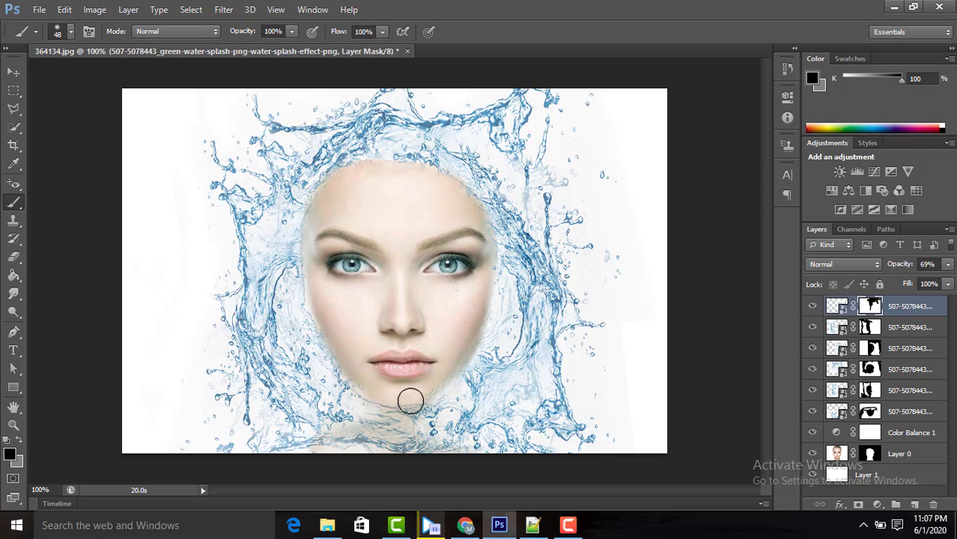
pyautogui.click(626, 416)
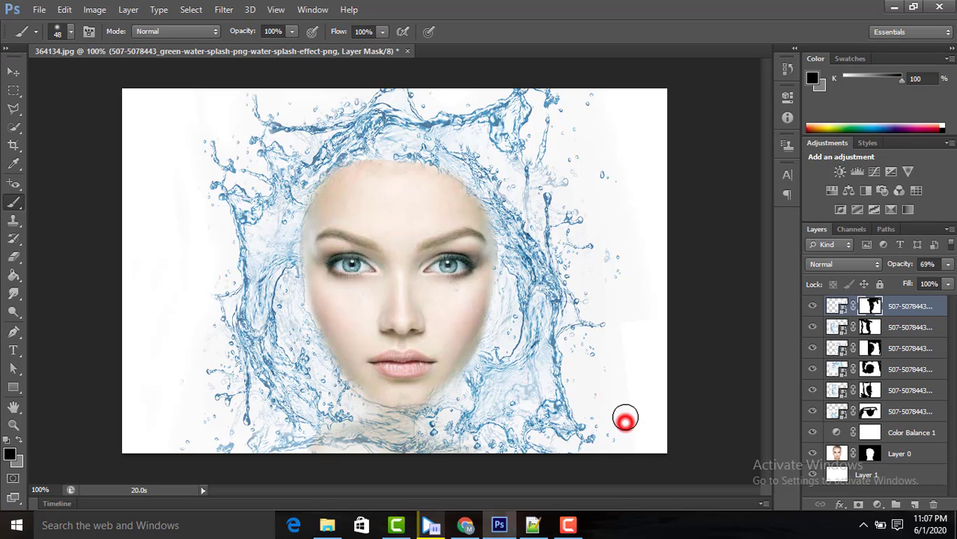